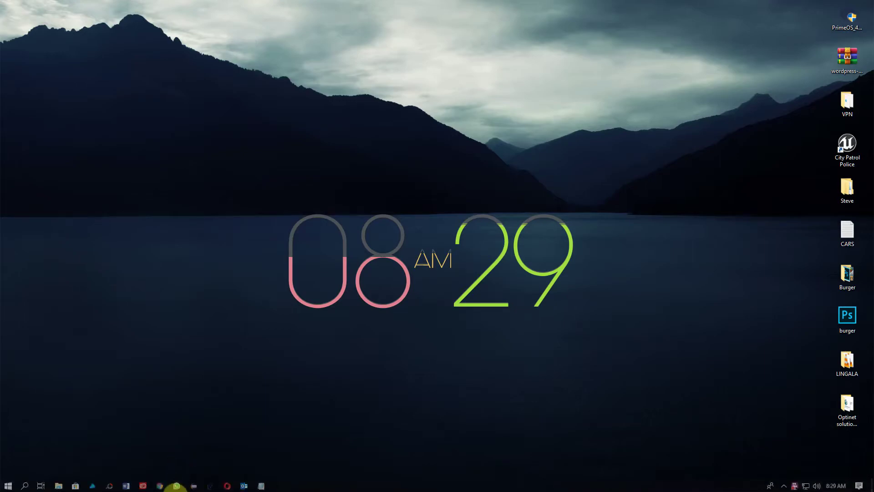
click(161, 485)
text(Arduino)
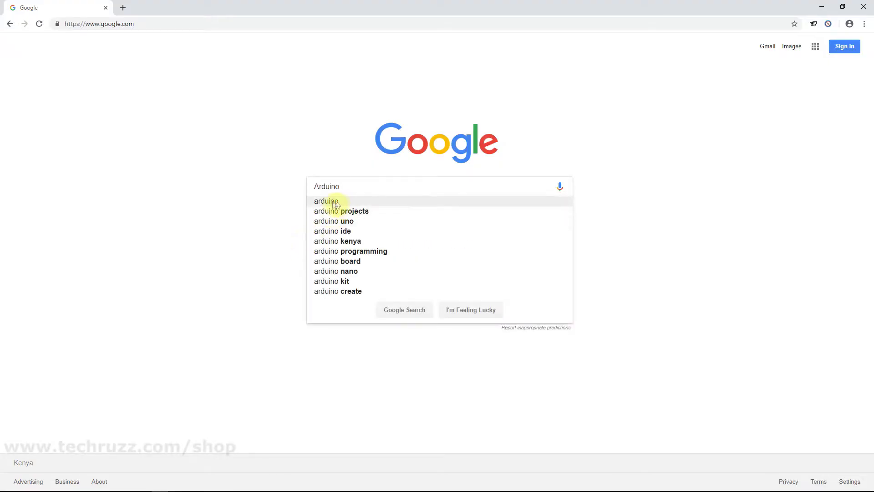
click(332, 201)
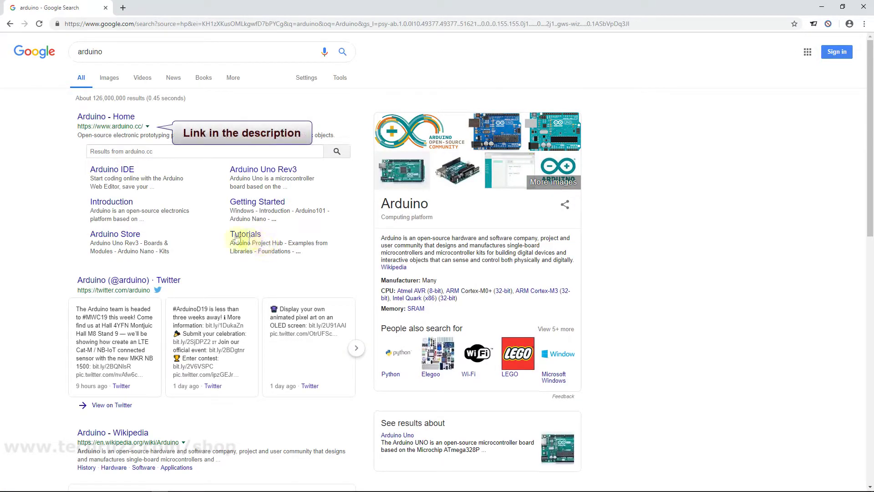
click(124, 117)
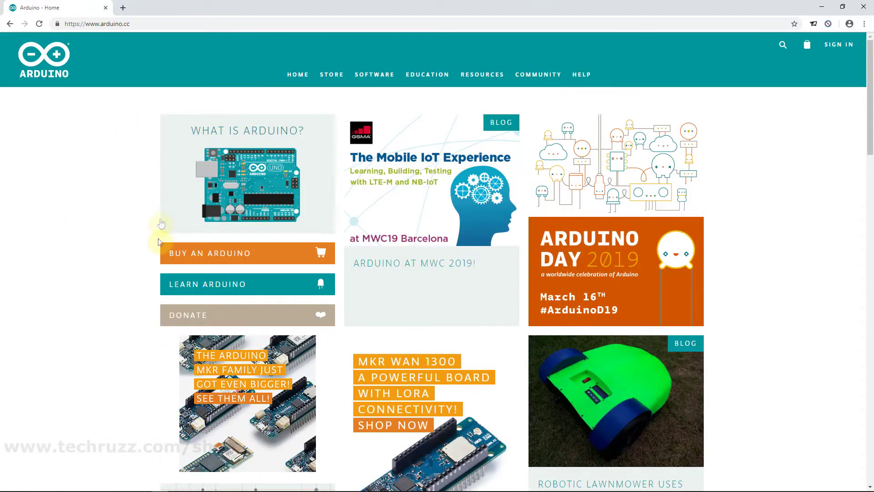
- Open the software downloads page of the Arduino website
scroll(155, 284, down, 10)
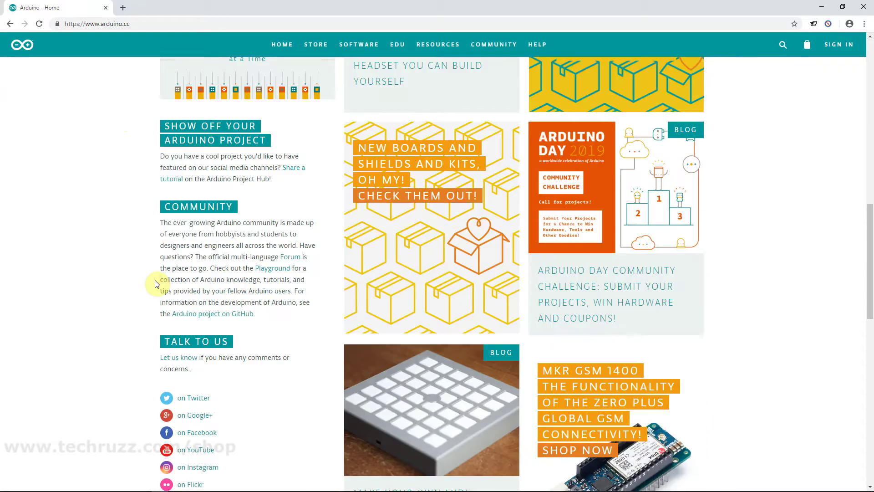
scroll(157, 284, down, 10)
scroll(157, 284, up, 10)
scroll(155, 283, up, 10)
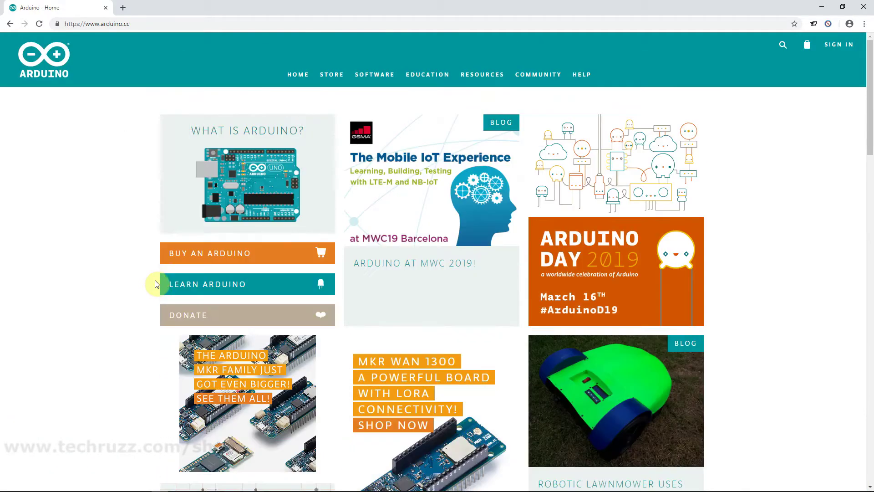
mouse_move(374, 75)
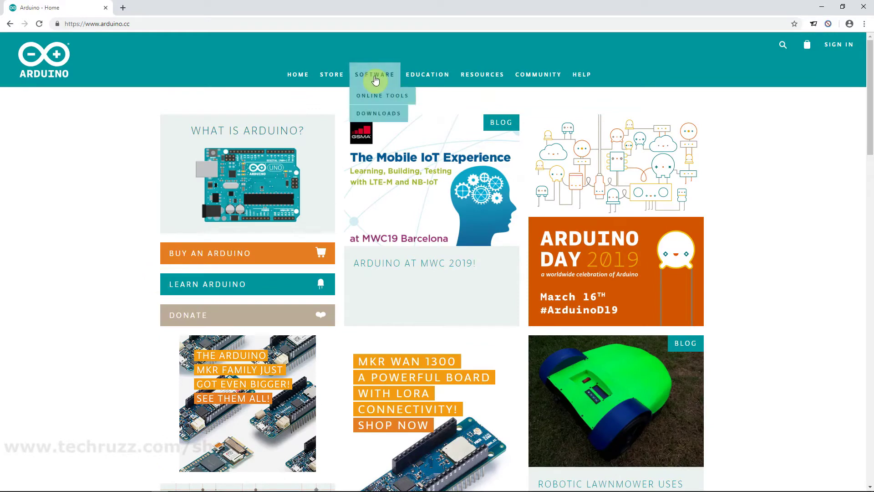
click(381, 116)
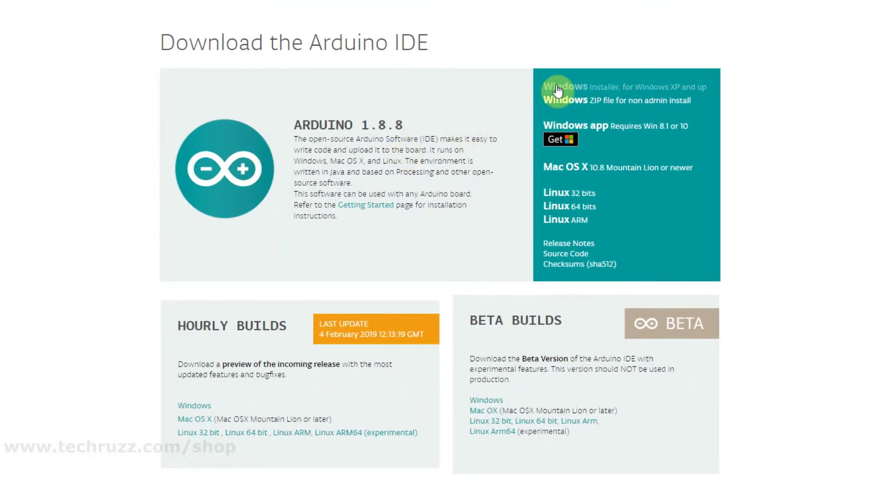
- Download the Arduino 1.8.8 Windows installer for Windows XP and up, without making a contribution
click(574, 105)
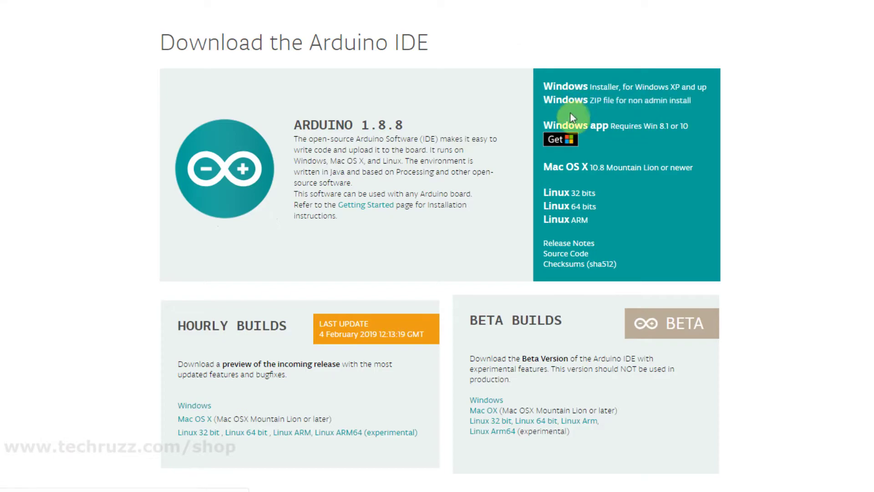
click(561, 196)
click(564, 86)
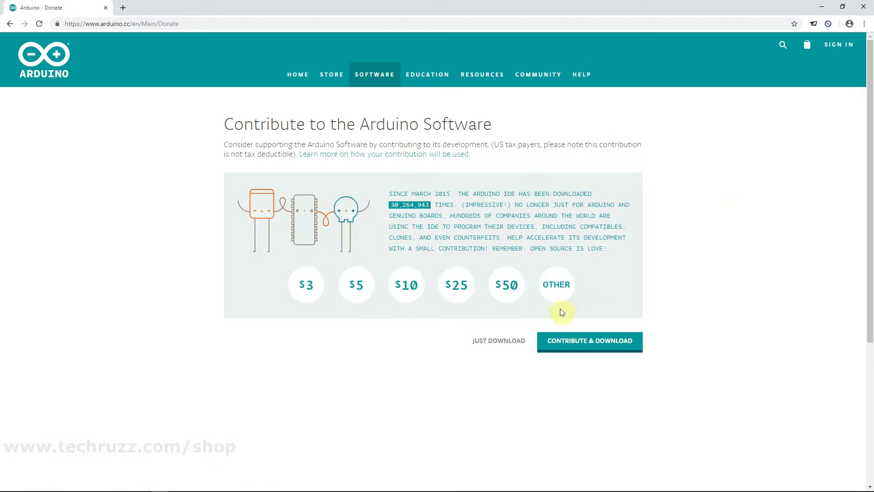
click(502, 345)
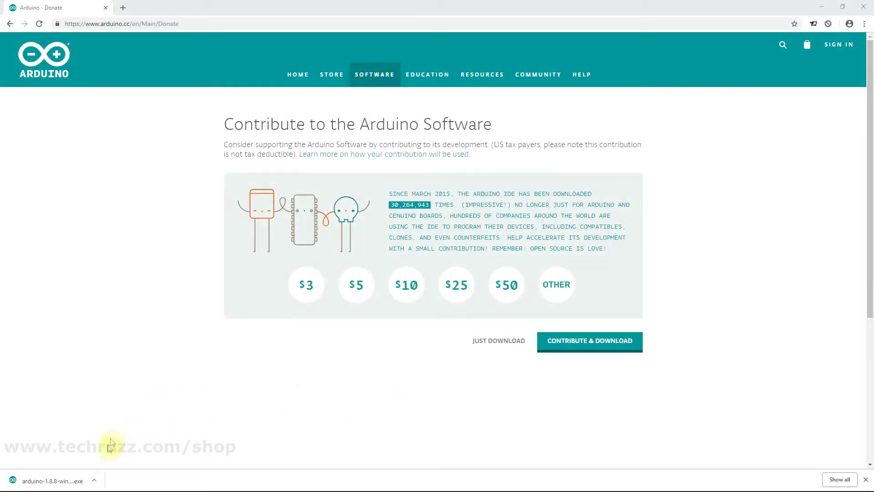
- Show the downloaded Arduino installer in its folder, move it to the desktop and close the Downloads window
click(94, 481)
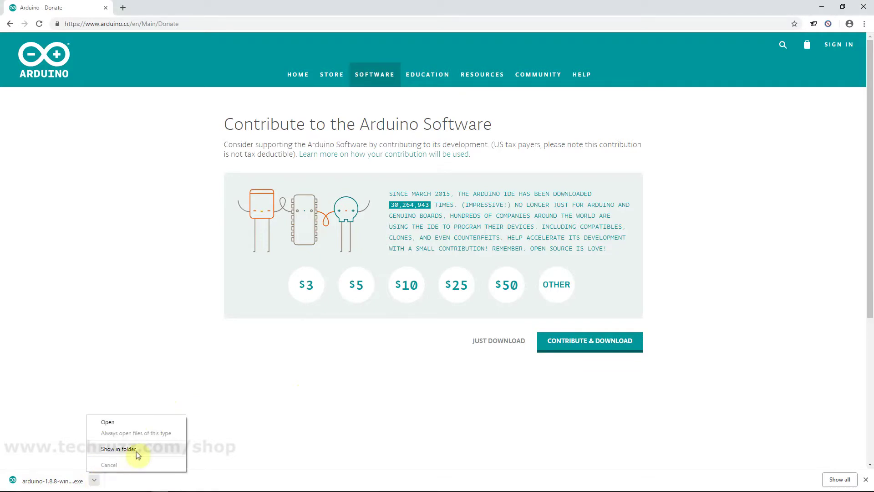
click(138, 449)
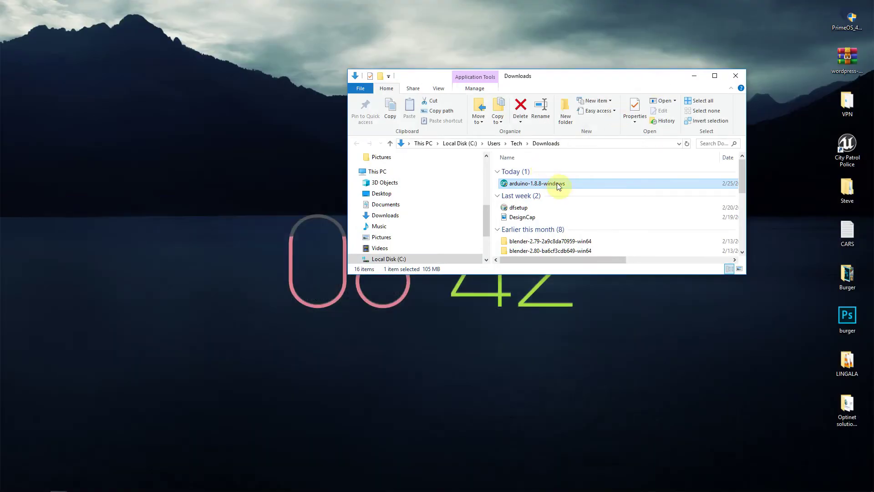
drag(556, 182, 69, 102)
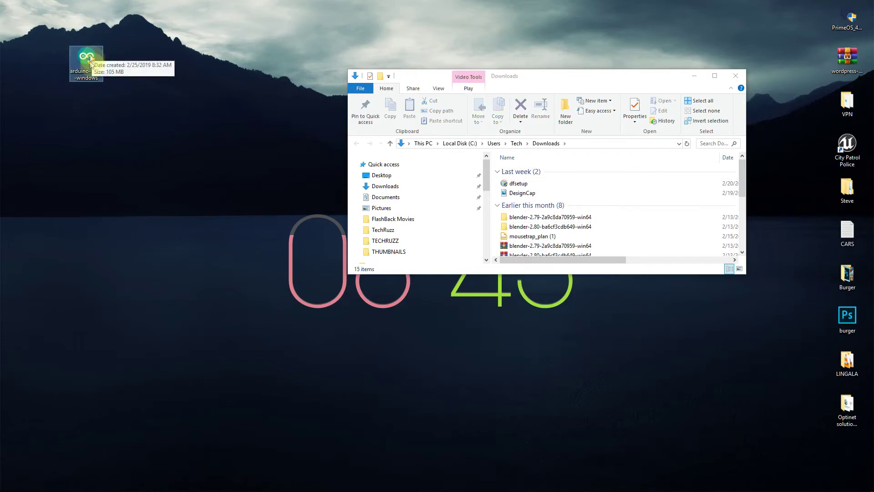
click(738, 76)
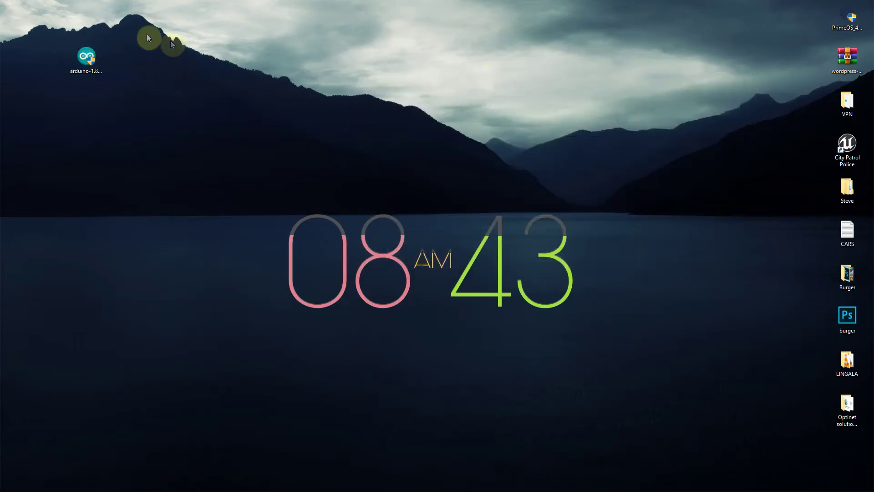
- Run the arduino-1.8.8-windows installer from the desktop and accept its license agreement
click(87, 55)
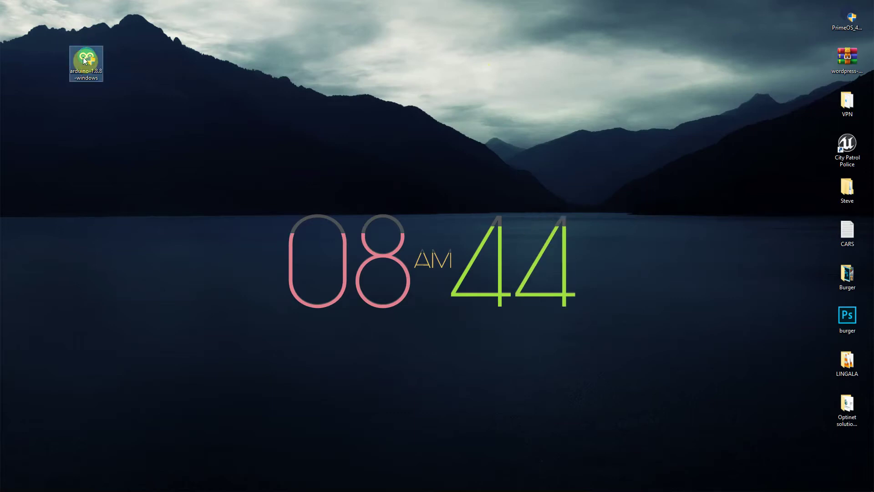
right_click(84, 59)
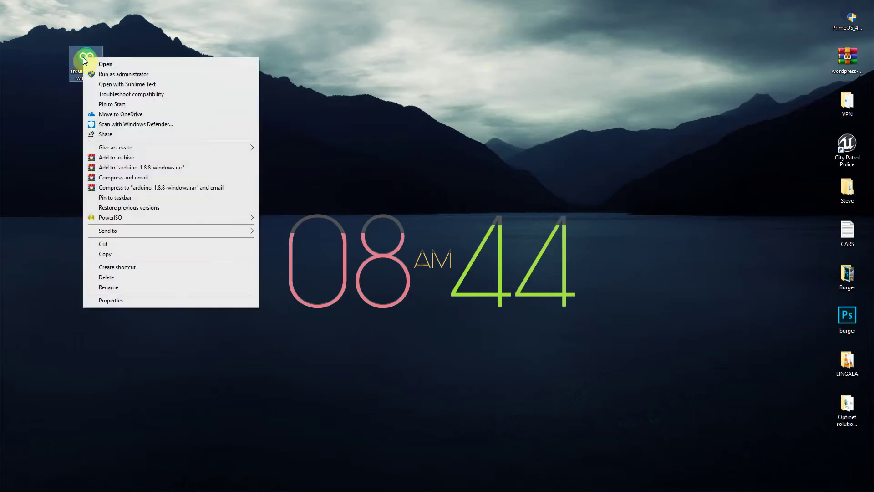
click(112, 64)
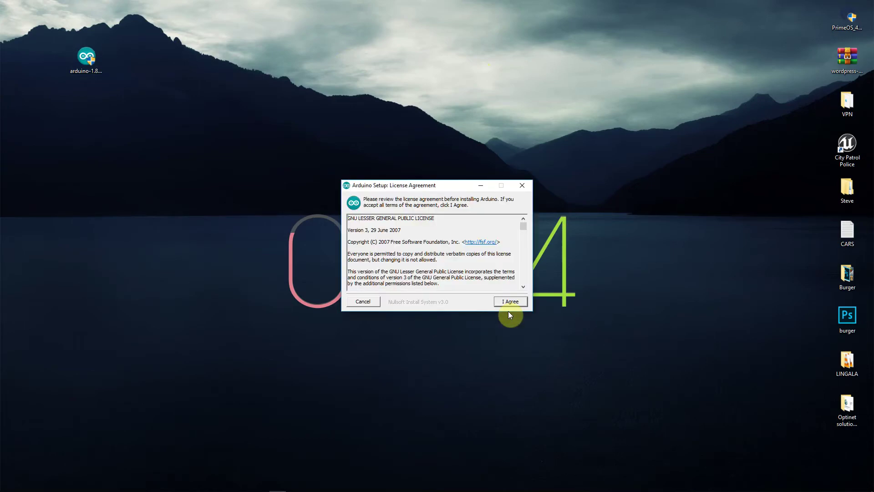
click(510, 302)
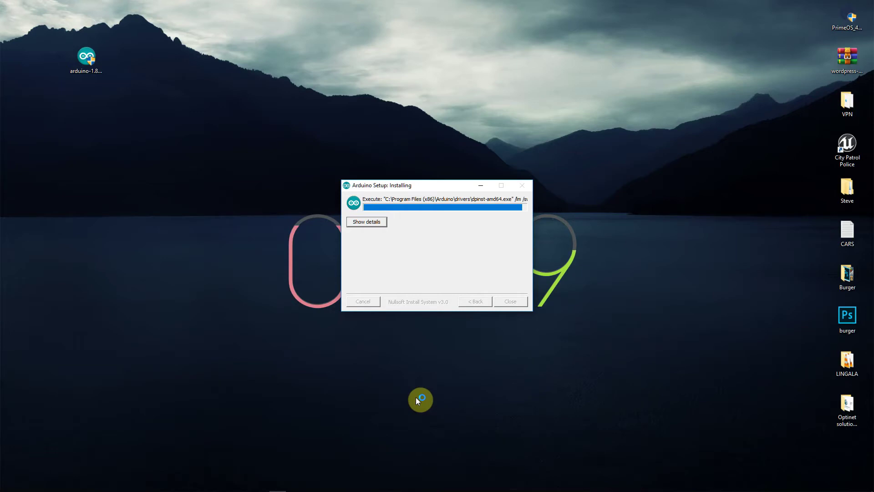
- Allow every requested device driver to install, including the Adafruit Industries ports and Arduino USB Driver, and close the completed setup
click(482, 255)
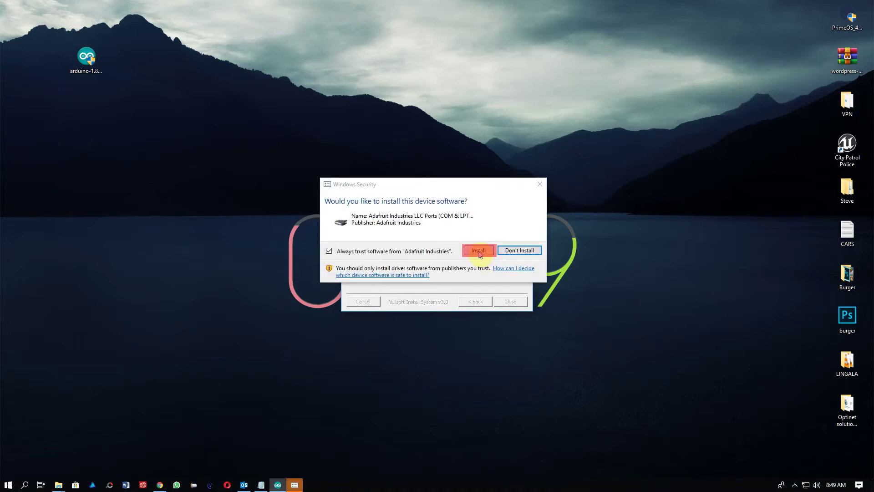
click(478, 251)
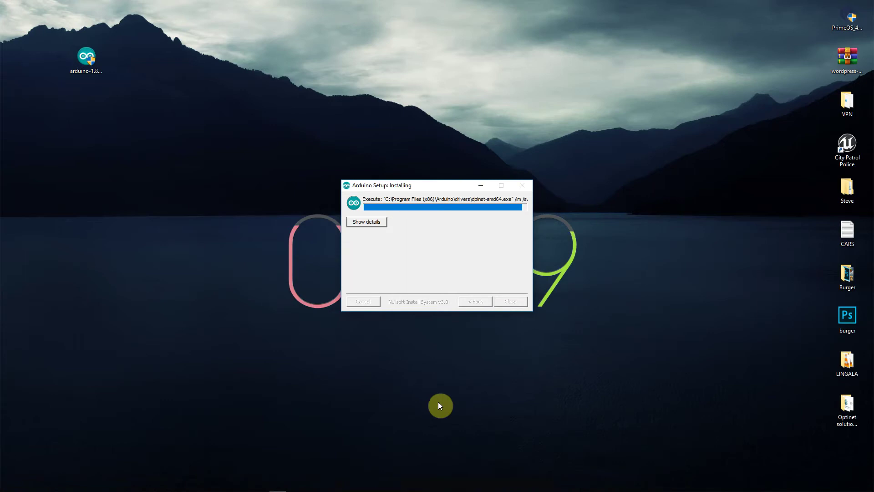
click(469, 251)
click(463, 255)
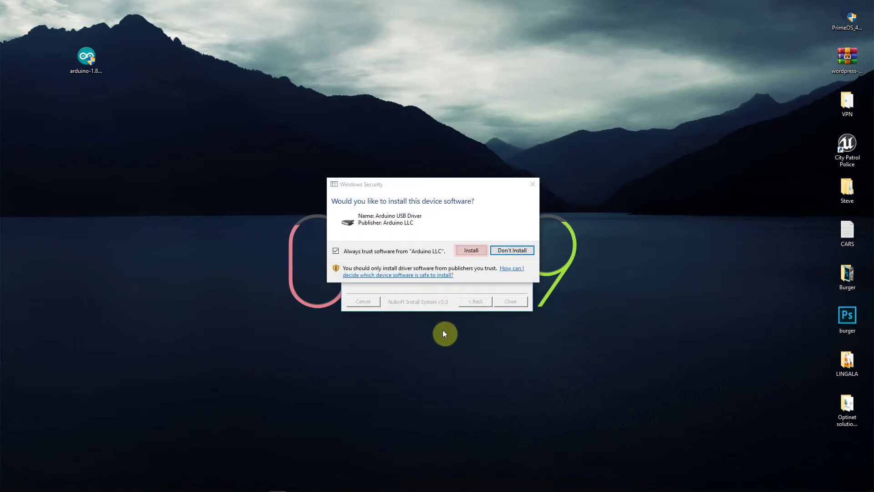
click(468, 250)
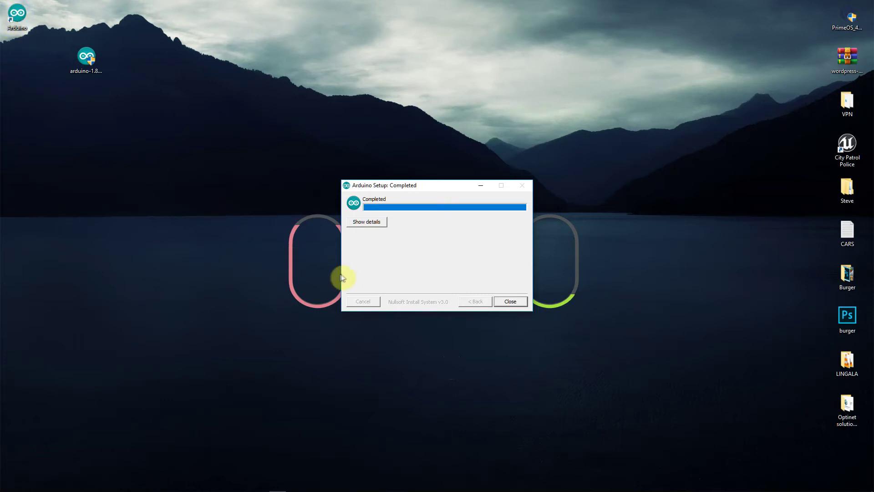
click(510, 301)
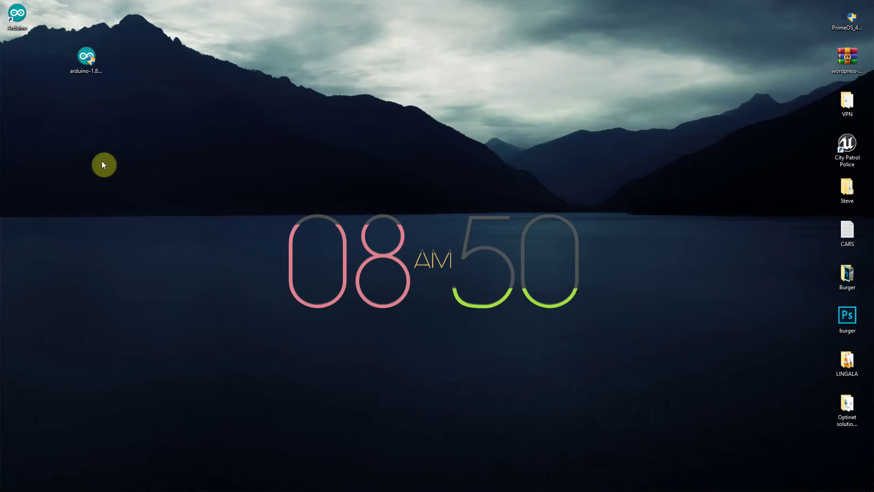
- Launch Arduino from its desktop shortcut and allow its Java binary through the firewall on public networks
double_click(18, 14)
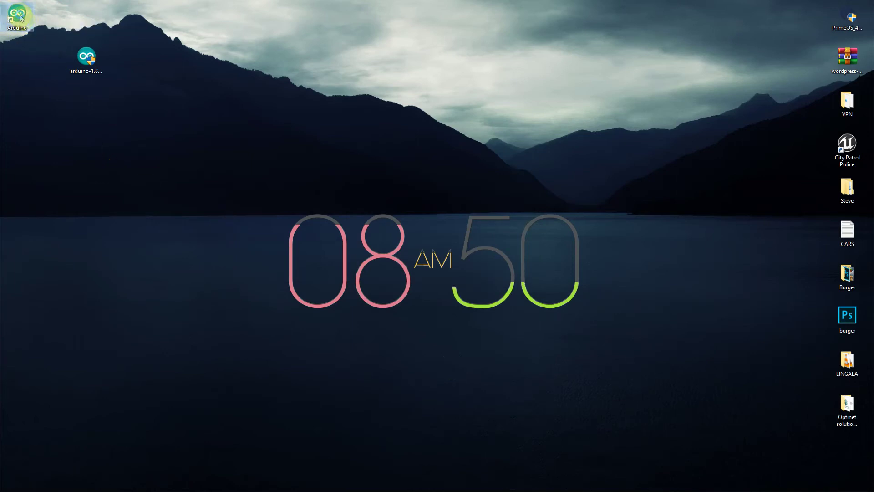
right_click(21, 19)
click(55, 23)
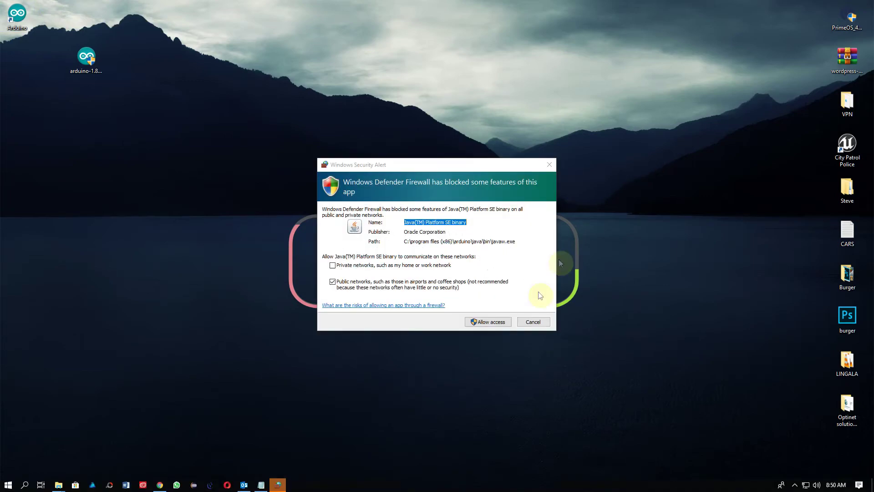
click(488, 322)
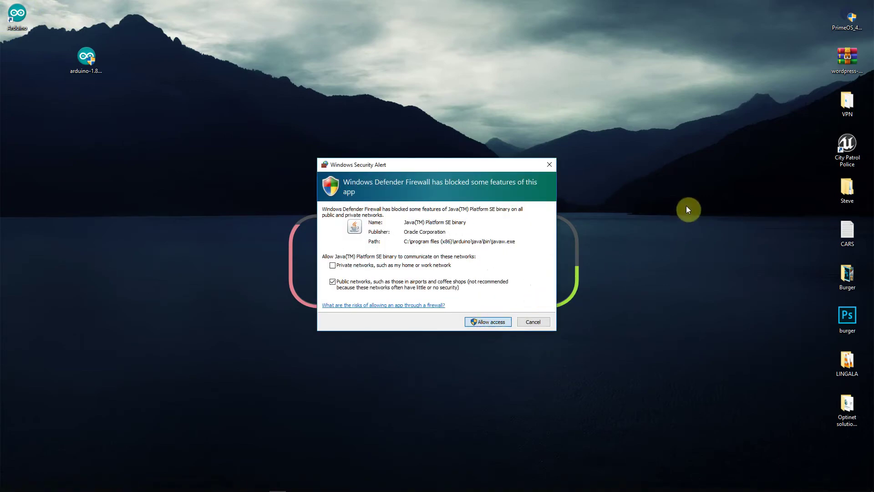
click(484, 322)
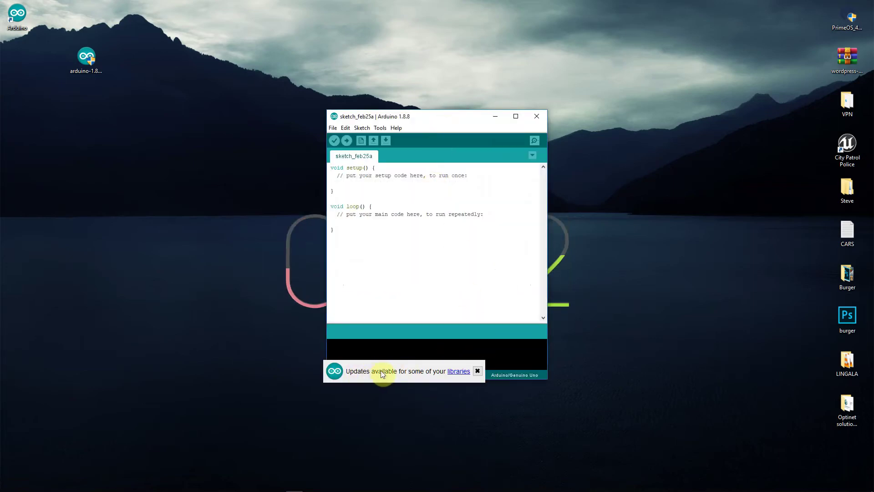
- Update the Adafruit Circuit Playground library from the available library updates and close the Library Manager
click(453, 373)
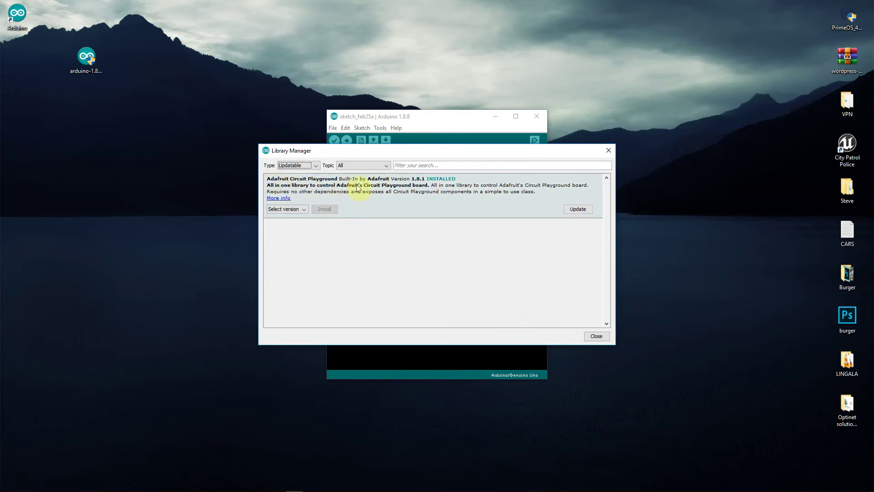
click(579, 208)
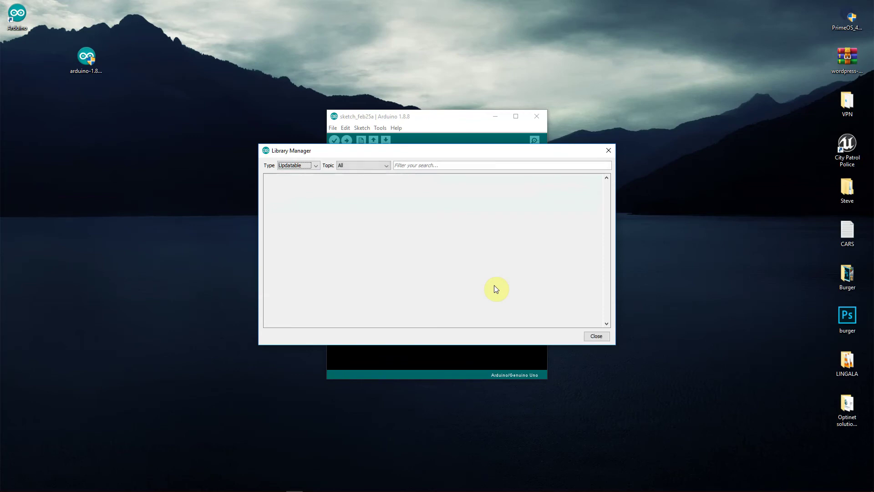
click(603, 336)
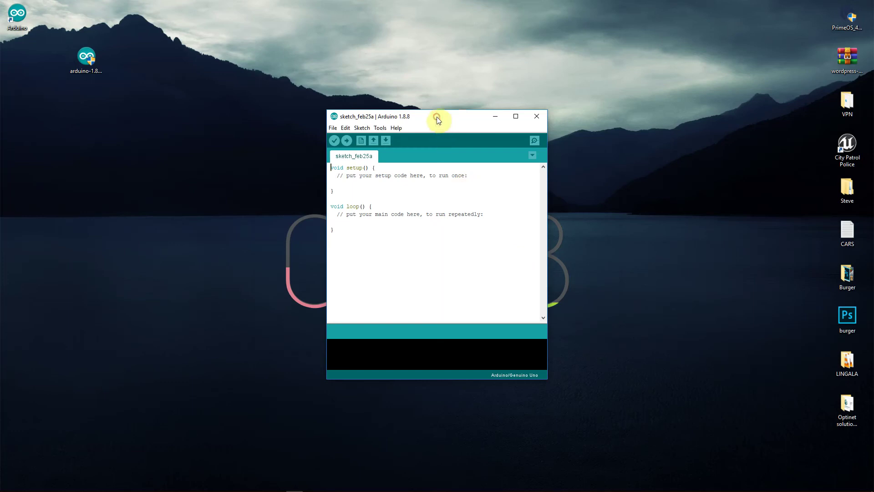
- Review the loop and setup functions in the default sketch and close the Arduino IDE
click(332, 206)
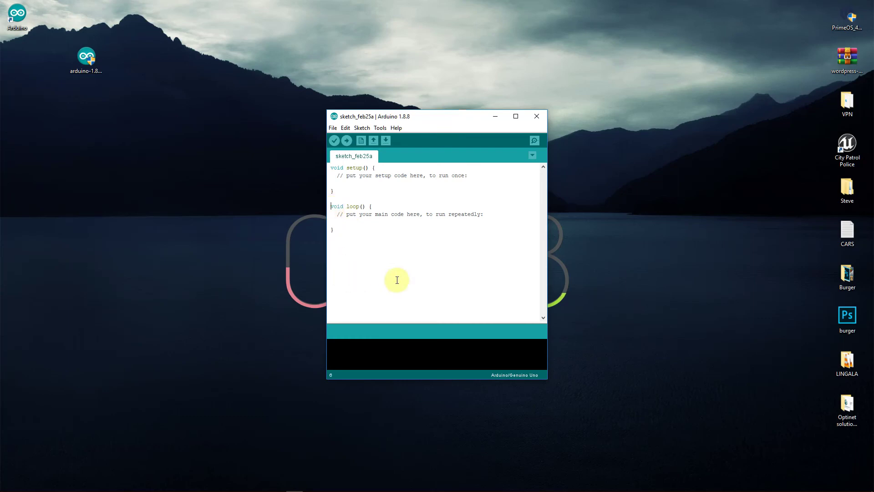
click(332, 167)
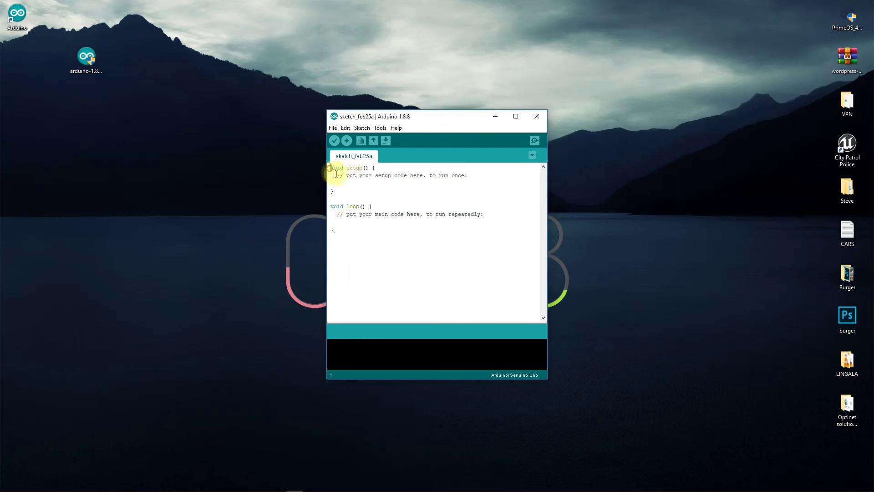
click(536, 117)
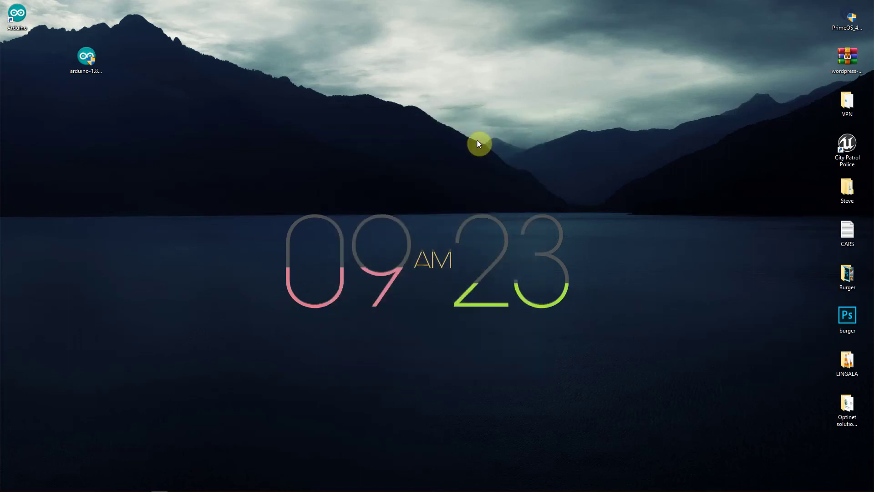